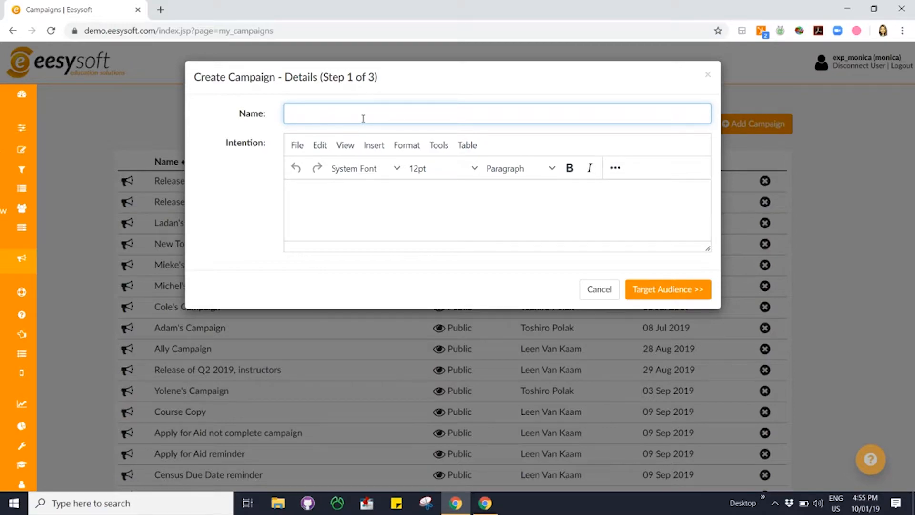
# Name the new campaign "Rubrics promotion for Instructions", reuse that text as its intention, and proceed to the target audience.
pyautogui.write('Rubrics promotion f')
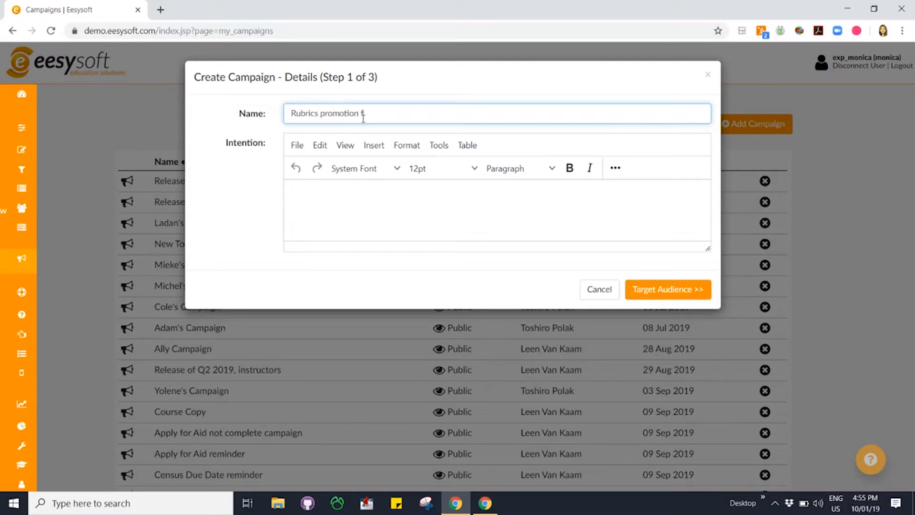
pyautogui.write('or Instructions')
pyautogui.moveTo(445, 118); pyautogui.dragTo(287, 119)
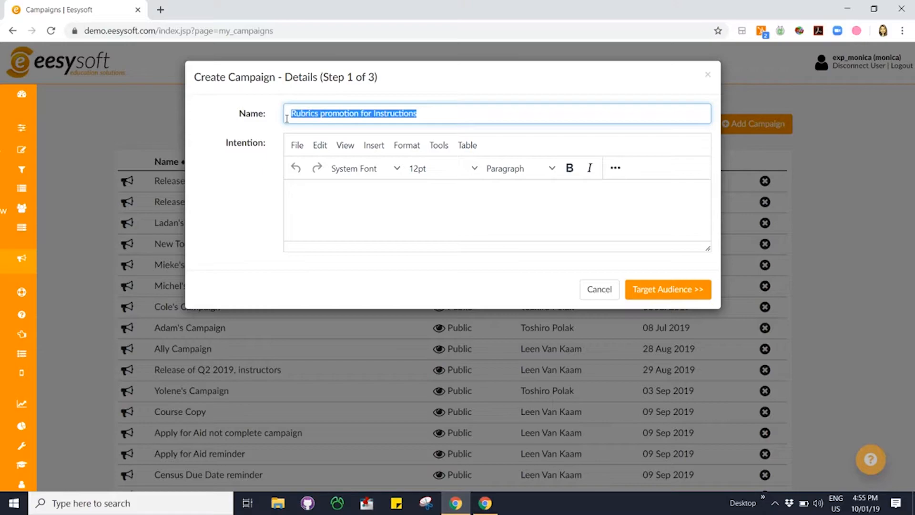
pyautogui.hotkey('ctrl', 'c')
pyautogui.click(346, 214)
pyautogui.hotkey('ctrl', 'v')
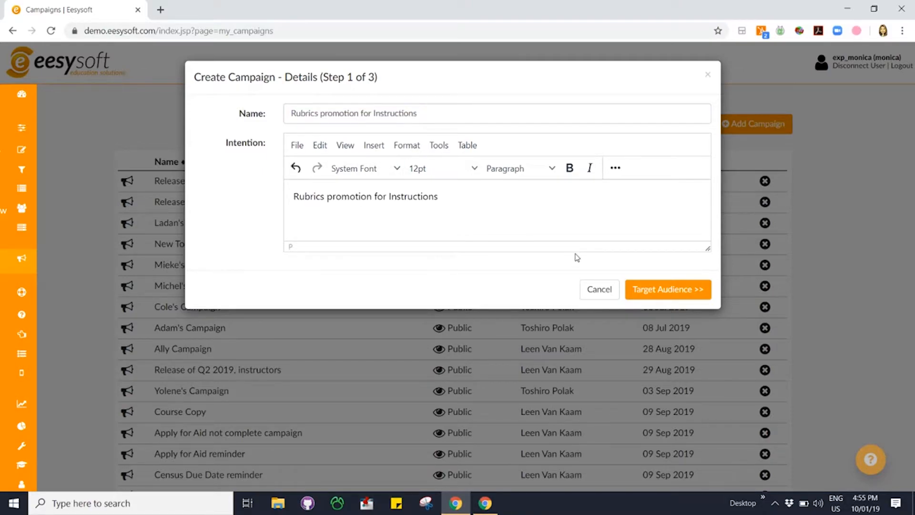
pyautogui.click(660, 295)
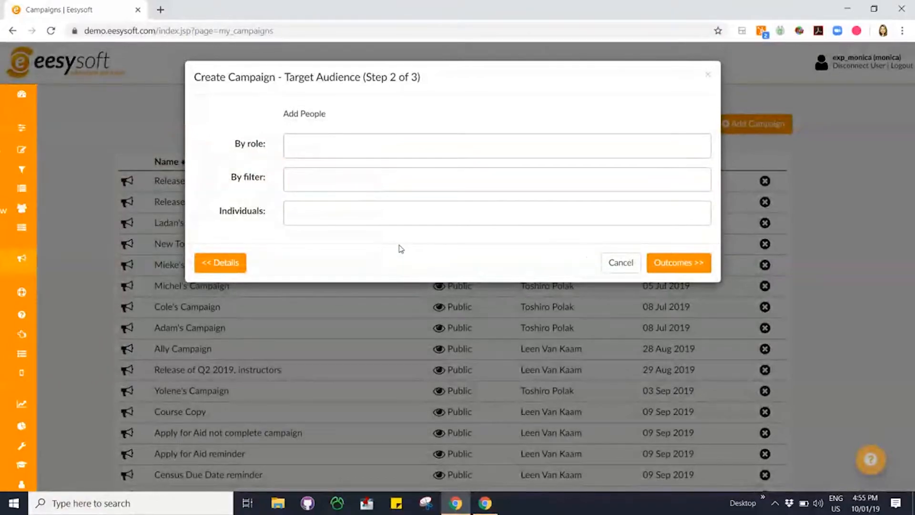
# Target the campaign at the Instructors role and continue to the outcomes settings.
pyautogui.click(316, 145)
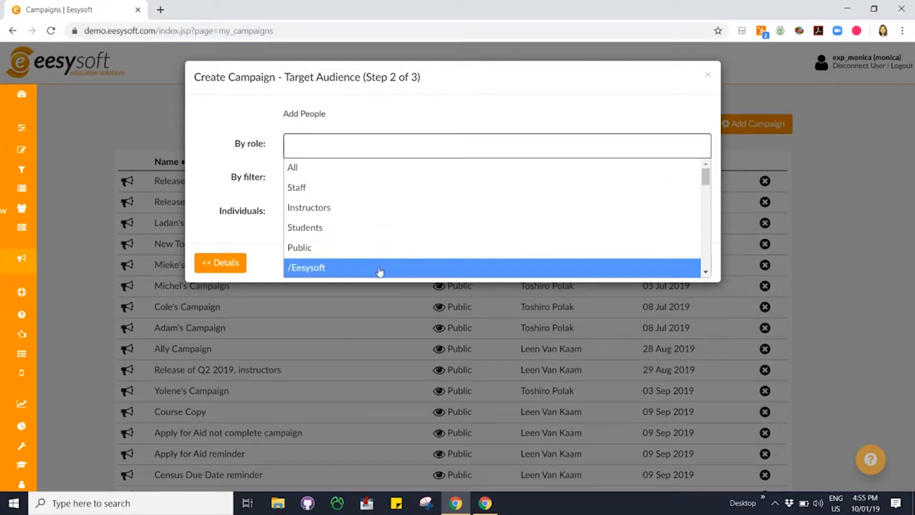
pyautogui.click(352, 209)
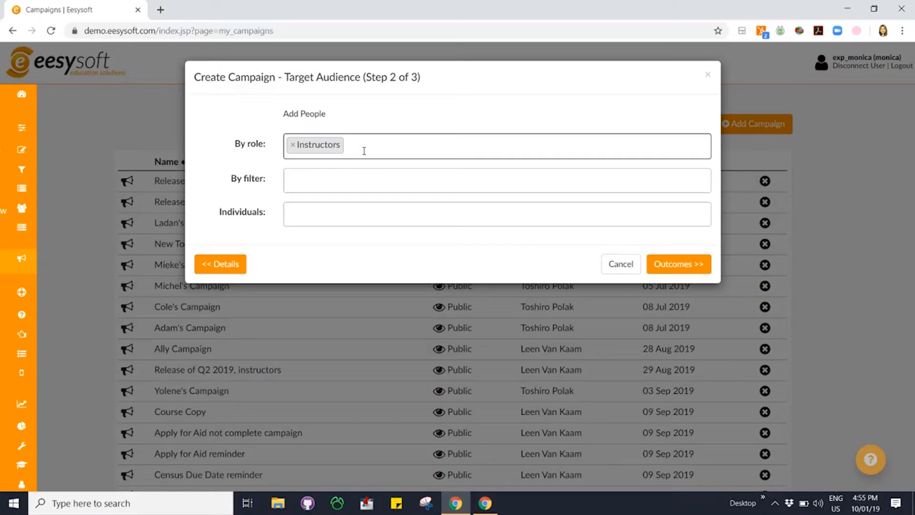
pyautogui.click(317, 217)
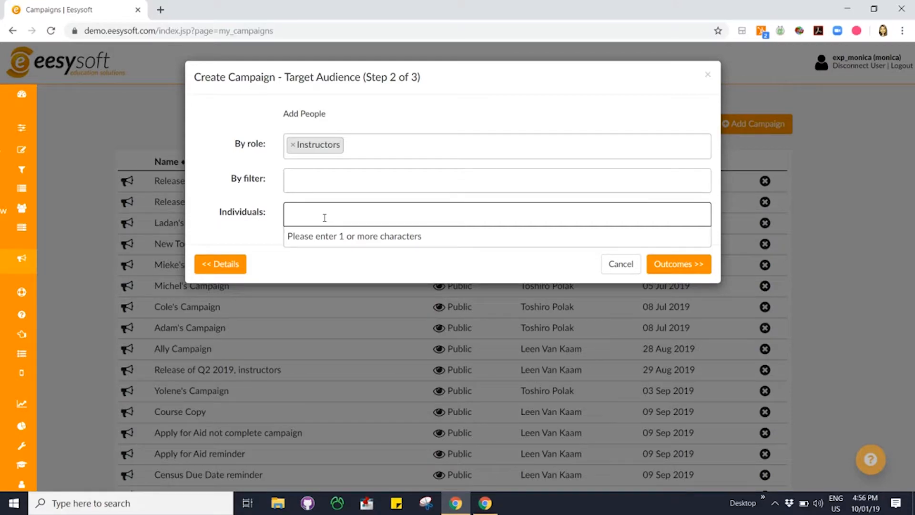
pyautogui.click(241, 168)
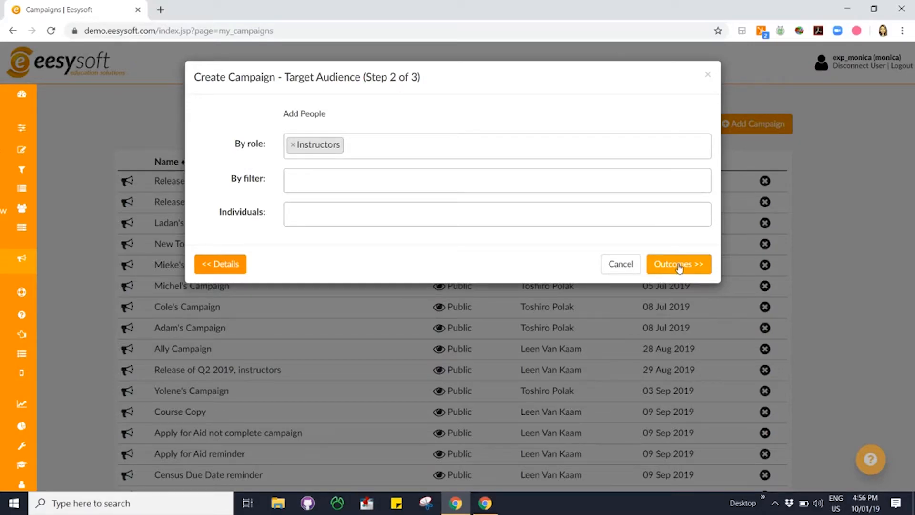
pyautogui.click(679, 264)
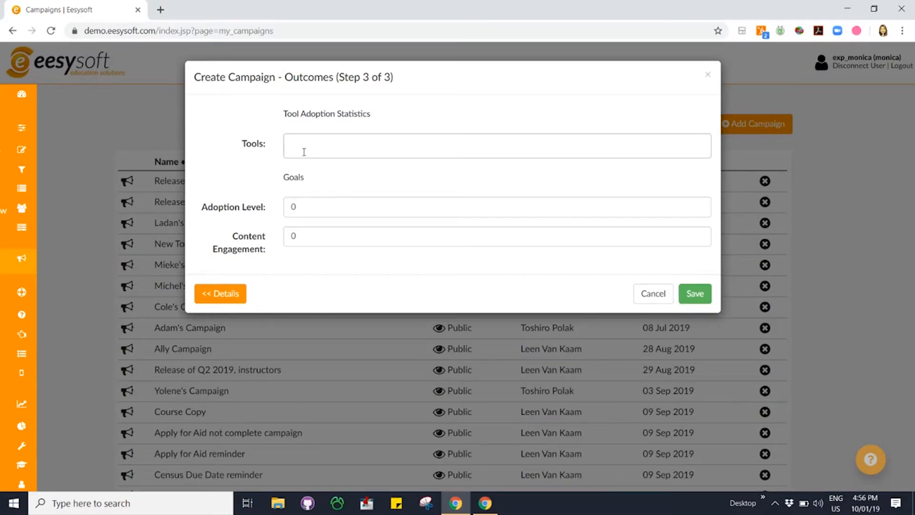
# Add "Instructor Detailed / Assessments / Rubrics" as the tool for the campaign's adoption statistics.
pyautogui.click(307, 147)
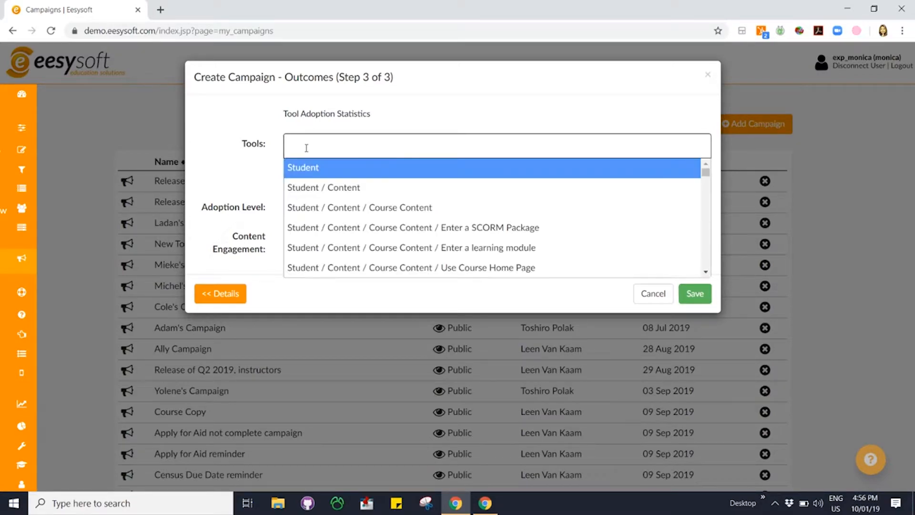
pyautogui.write('rubrics')
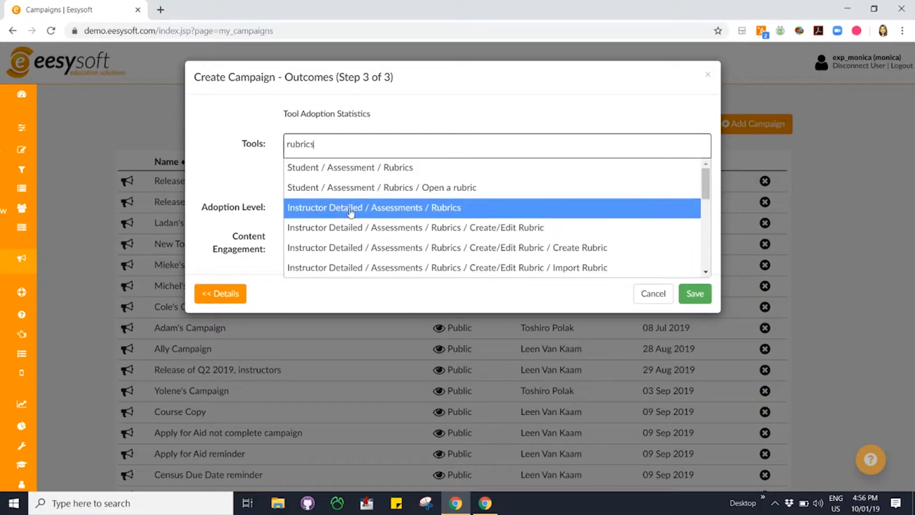
pyautogui.click(455, 212)
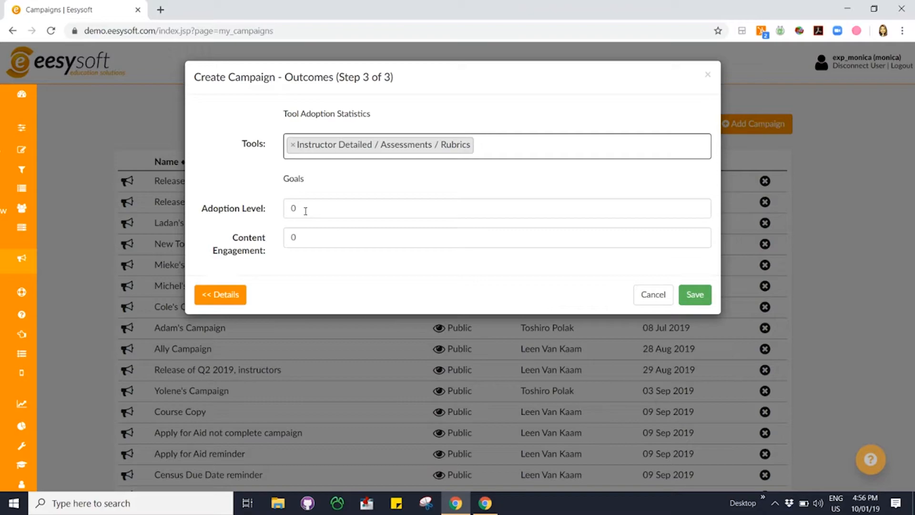
# Set the adoption level goal to 30 and the content engagement goal to 75, and save the campaign.
pyautogui.doubleClick(288, 209)
pyautogui.write('30')
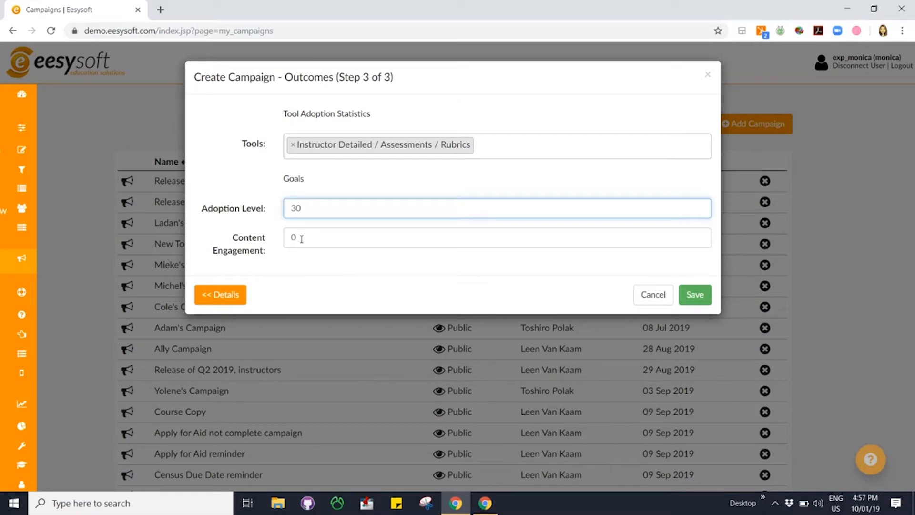
pyautogui.doubleClick(288, 243)
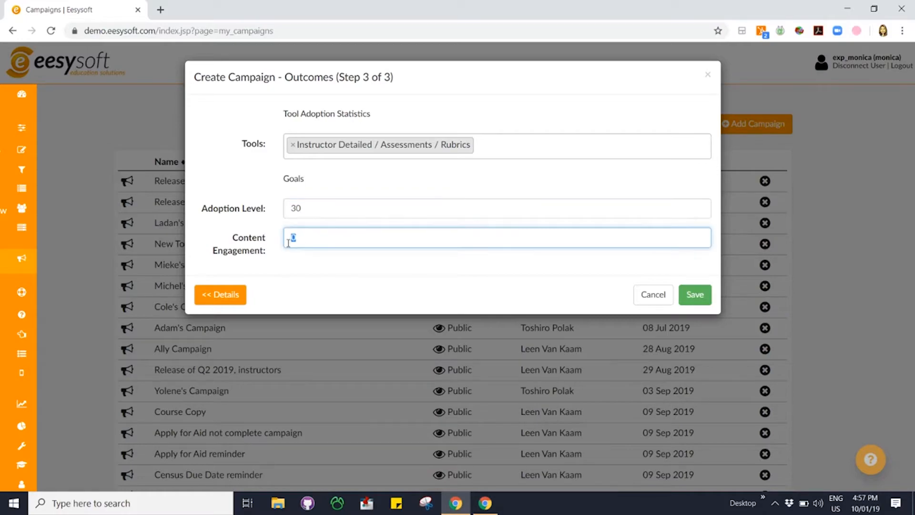
pyautogui.write('75')
pyautogui.click(695, 298)
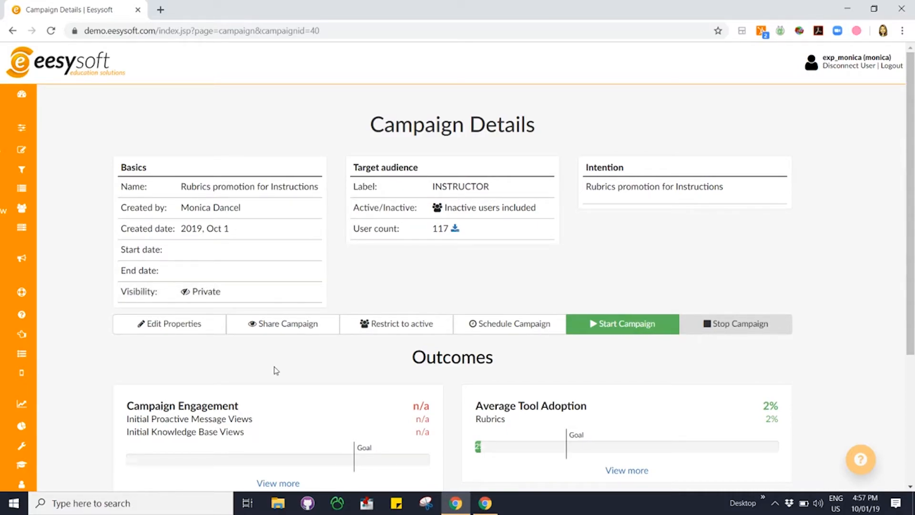
# Share the campaign to make its visibility public.
pyautogui.click(279, 334)
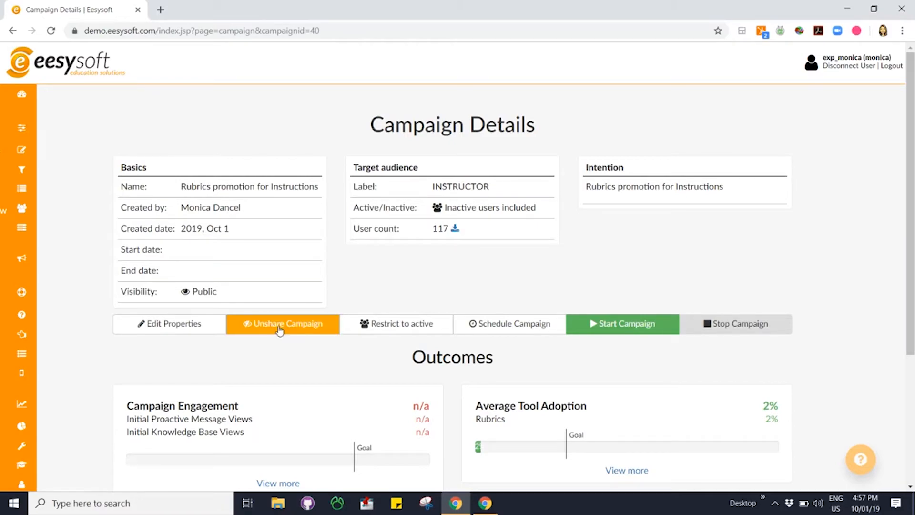
pyautogui.scroll(-1, 270, 364)
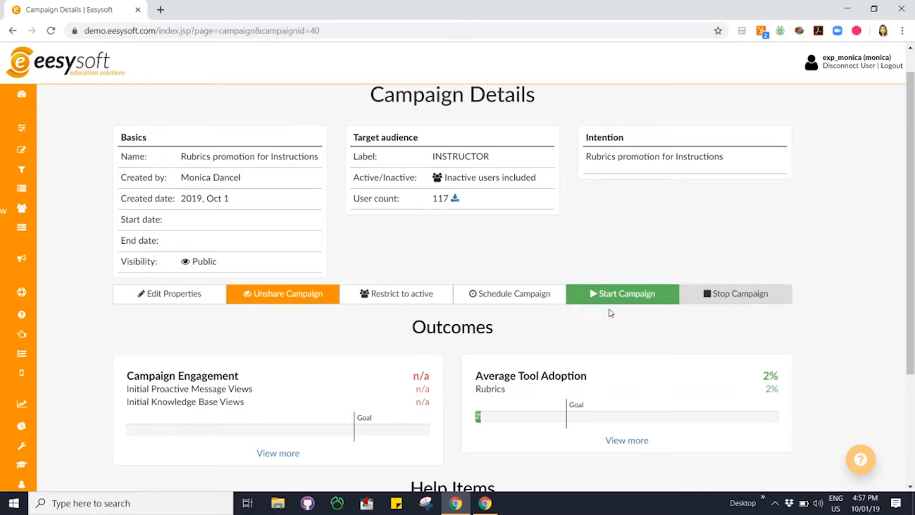
pyautogui.scroll(-2, 662, 318)
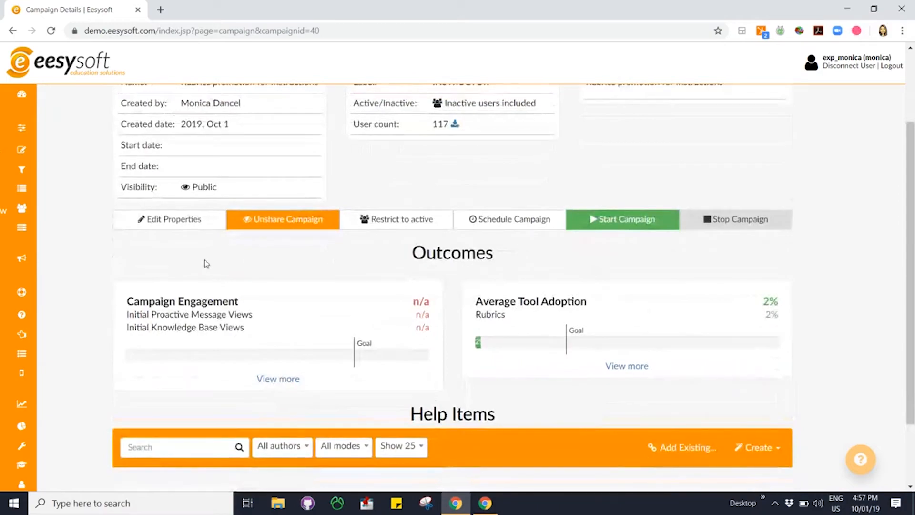
pyautogui.scroll(-1, 853, 371)
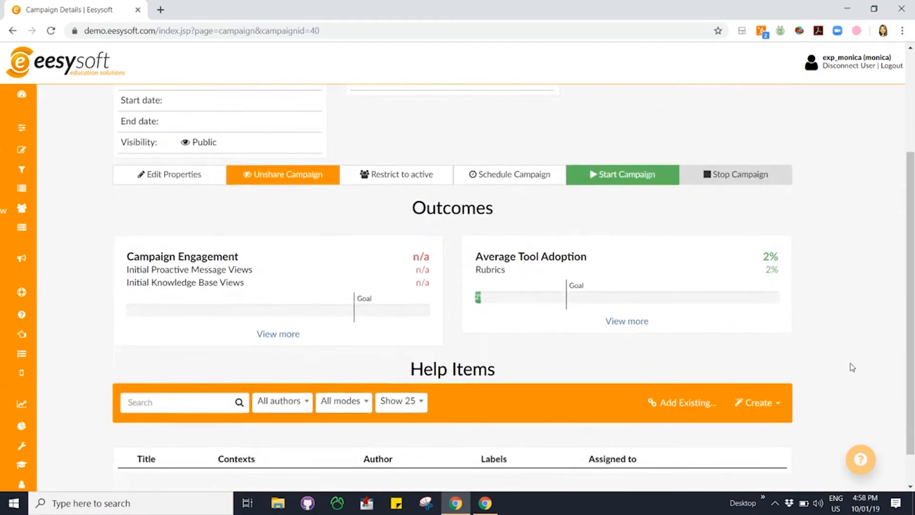
# Examine the campaign's detailed tool adoption statistics, trend graph and event overview, and return to the campaign details.
pyautogui.moveTo(259, 278)
pyautogui.scroll(1, 716, 356)
pyautogui.scroll(-1, 809, 351)
pyautogui.click(622, 322)
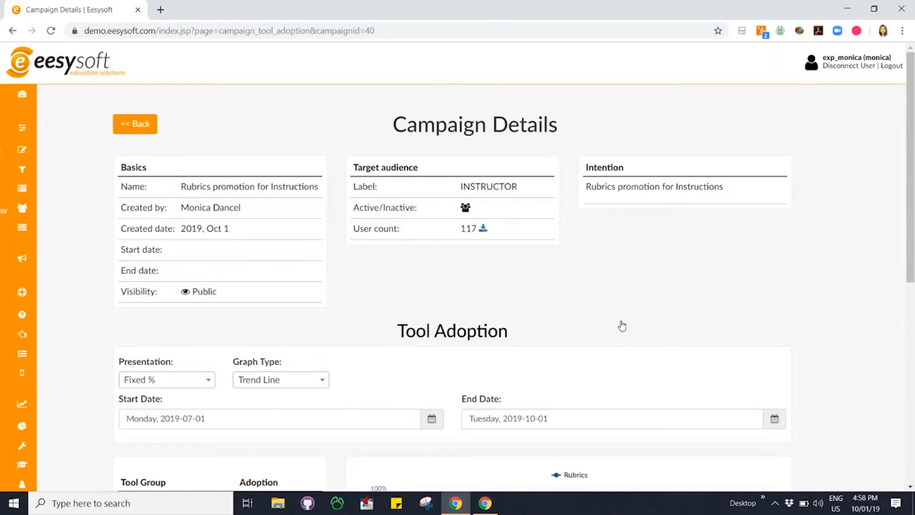
pyautogui.scroll(-3, 788, 281)
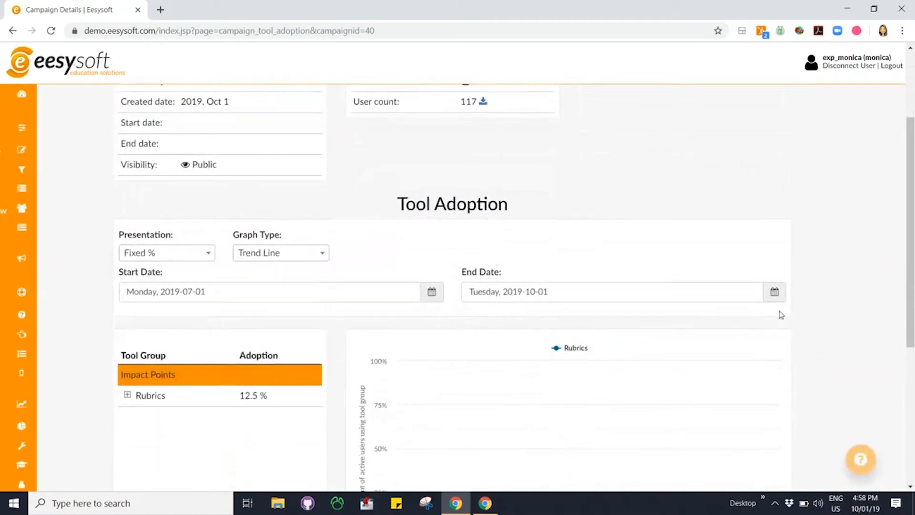
pyautogui.scroll(-1, 763, 322)
pyautogui.scroll(-2, 167, 369)
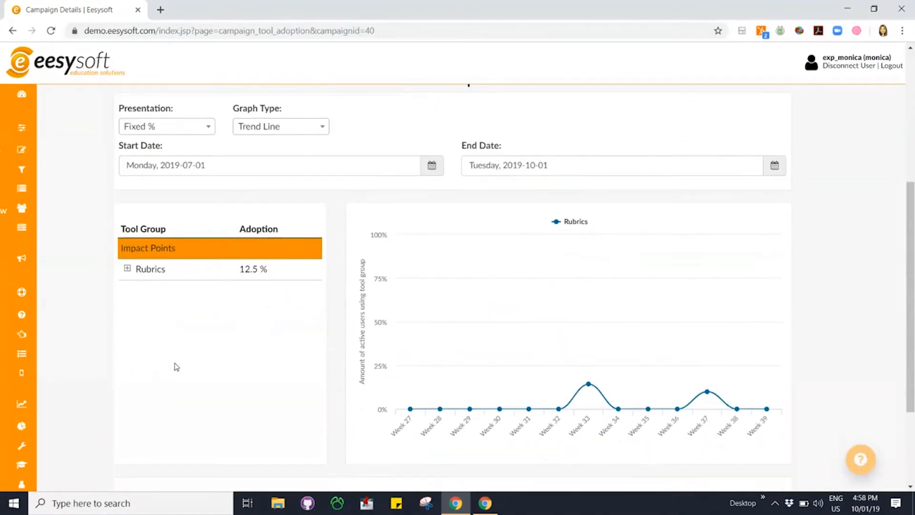
pyautogui.scroll(-3, 181, 362)
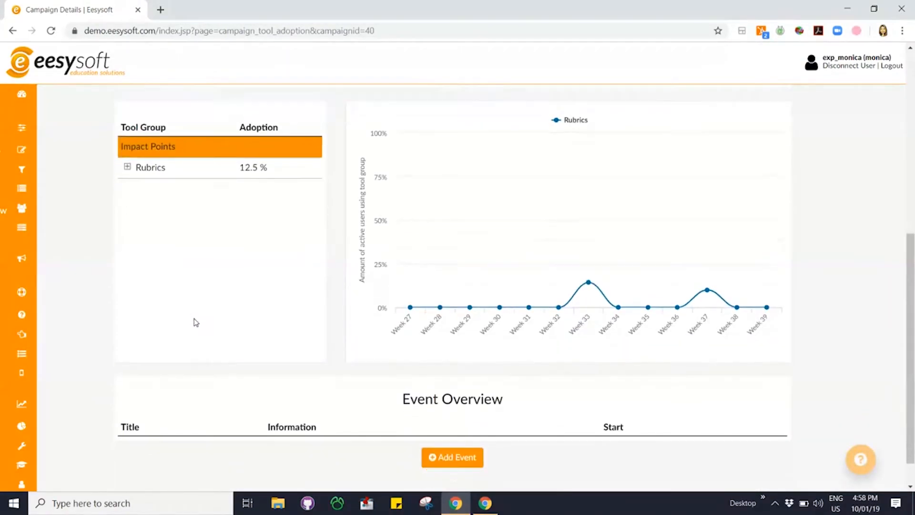
pyautogui.scroll(-1, 195, 322)
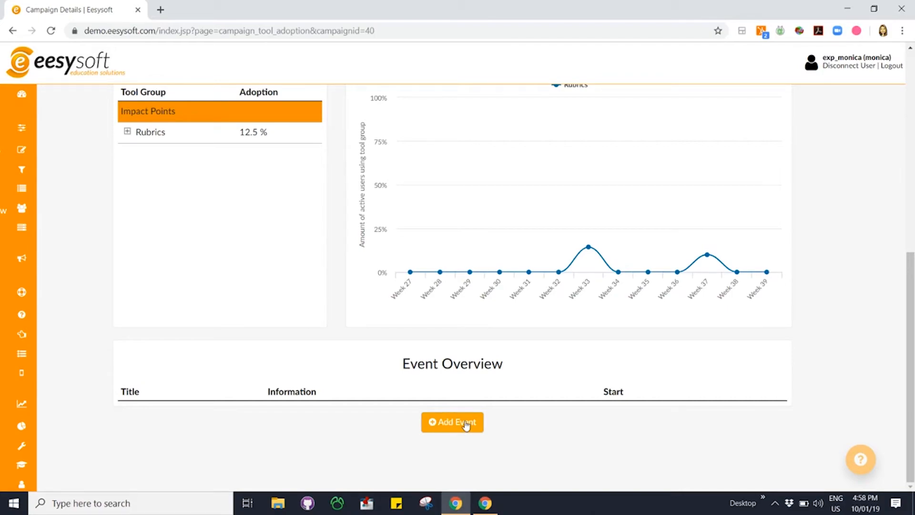
pyautogui.scroll(3, 590, 398)
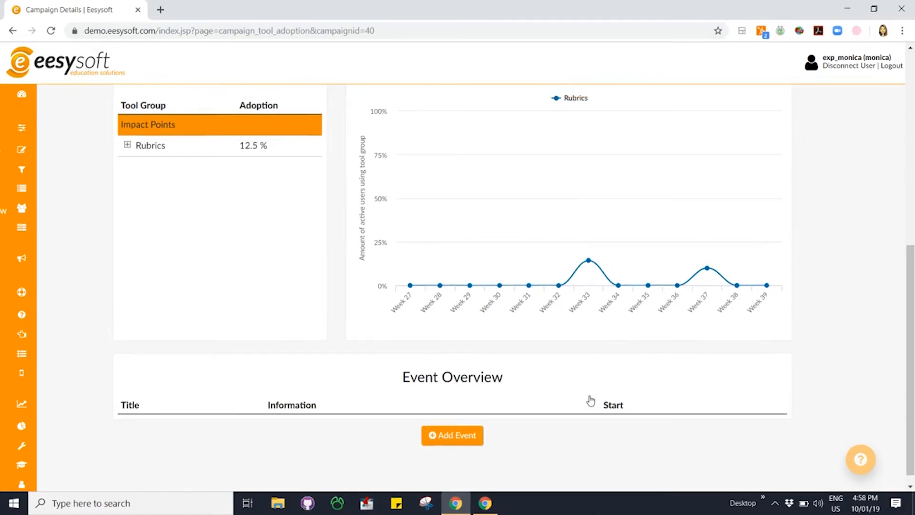
pyautogui.scroll(5, 368, 393)
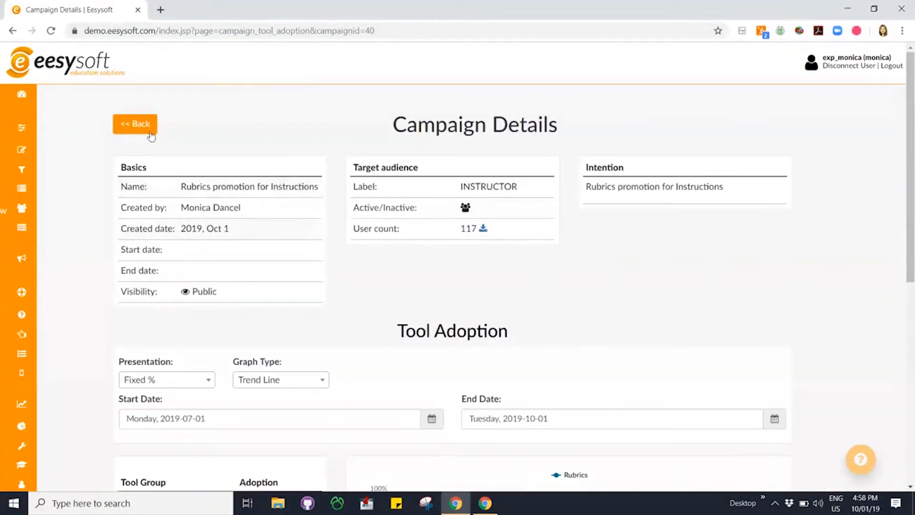
pyautogui.click(143, 108)
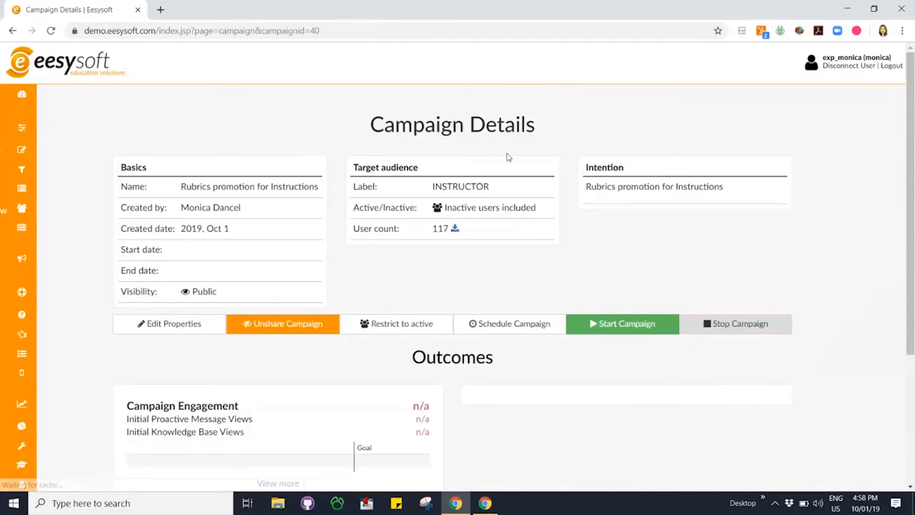
# Search the existing help items for "rubrics" and add "Rubrics Video" and "VIDEO: Tutorial Creating Rubrics" to the campaign.
pyautogui.scroll(-4, 668, 321)
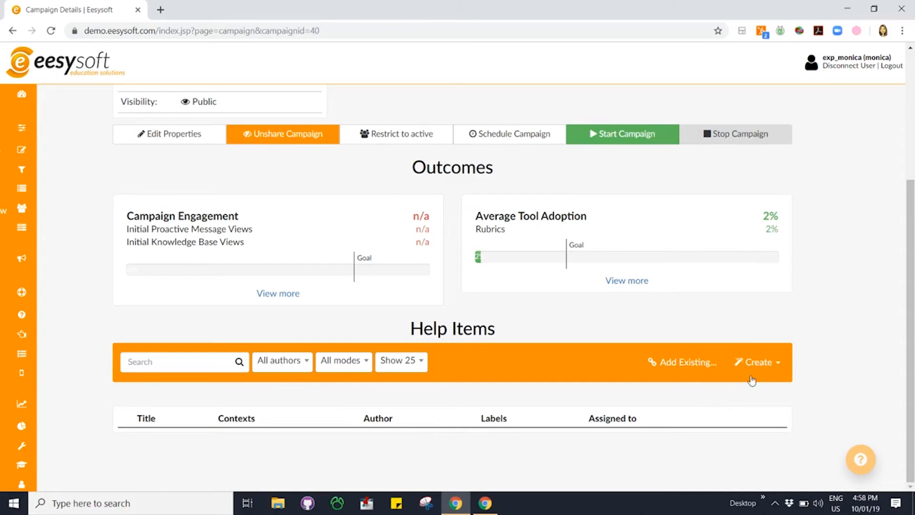
pyautogui.click(681, 369)
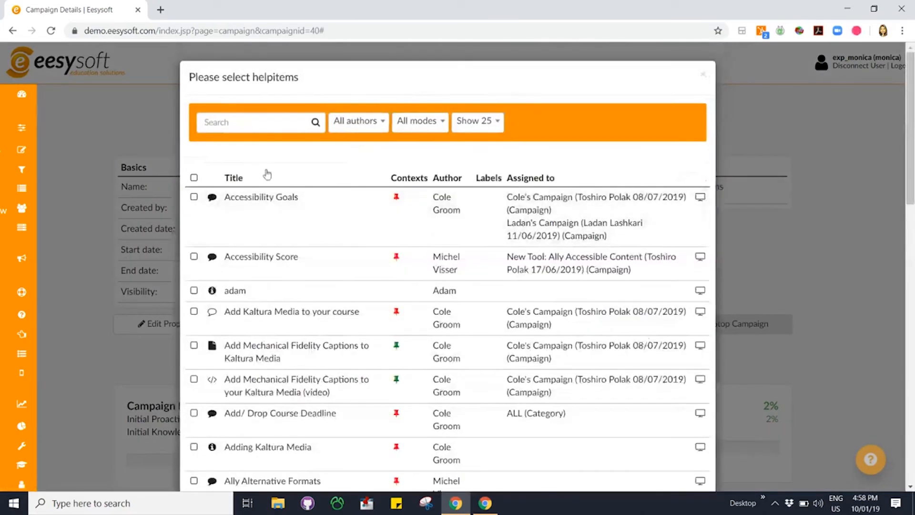
pyautogui.click(245, 122)
pyautogui.write('ru')
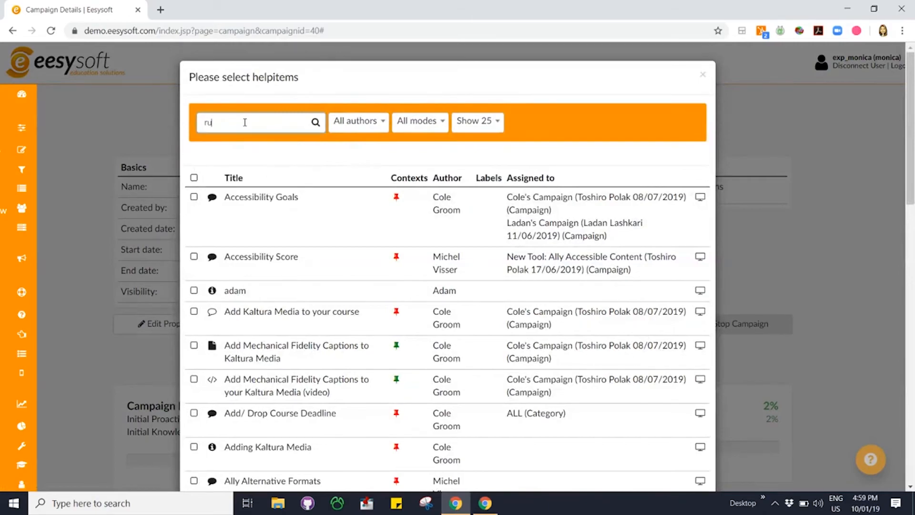
pyautogui.write('brics')
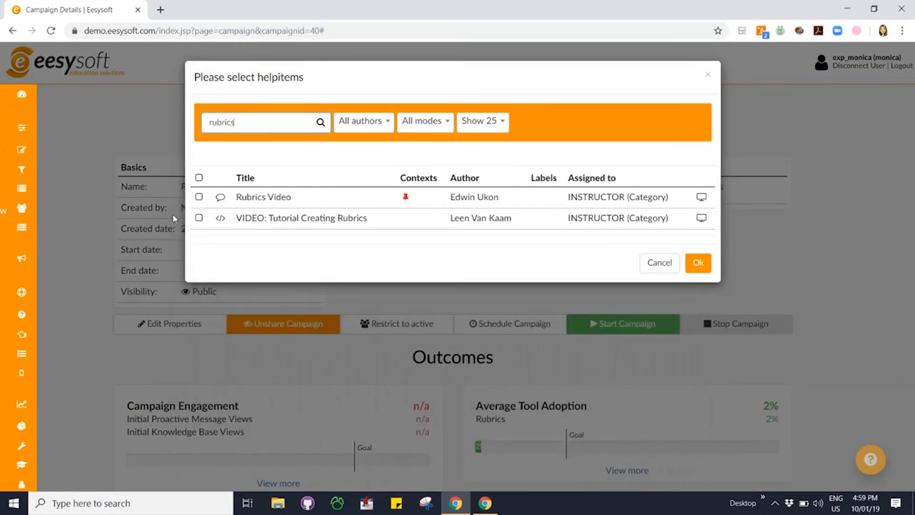
pyautogui.click(199, 200)
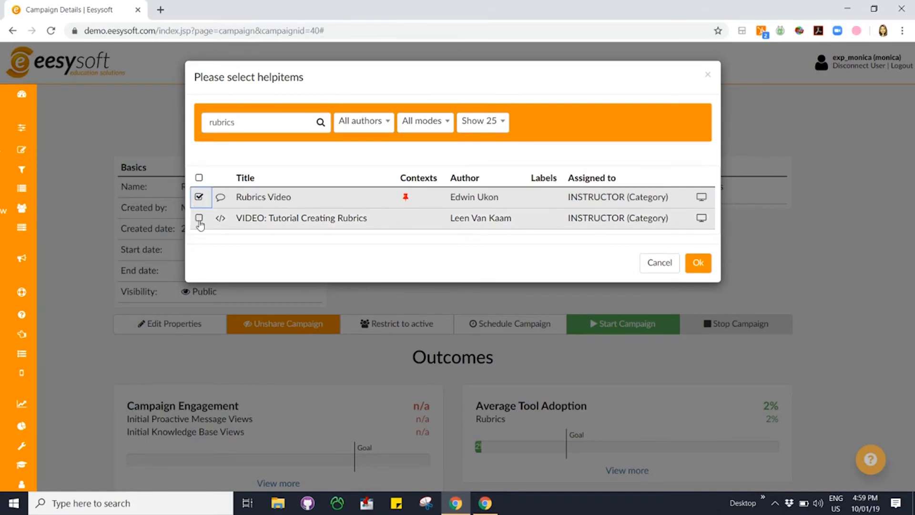
pyautogui.click(200, 219)
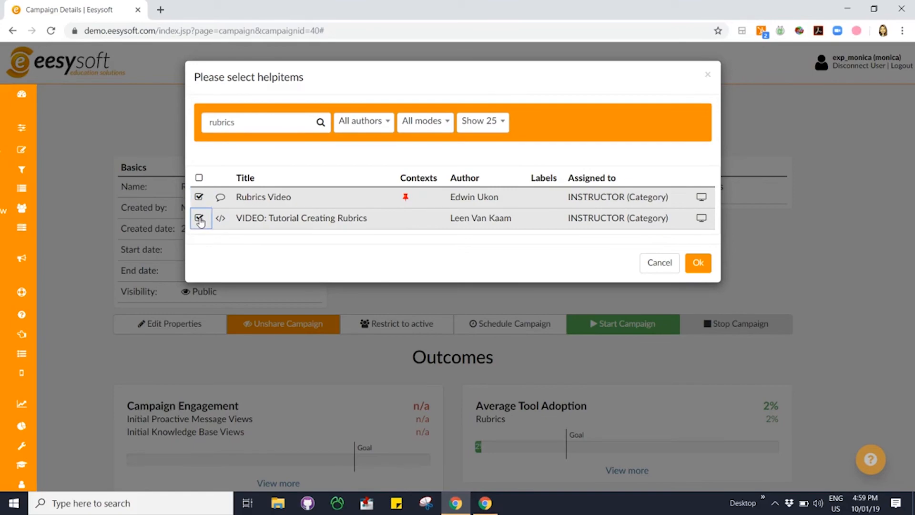
pyautogui.click(699, 263)
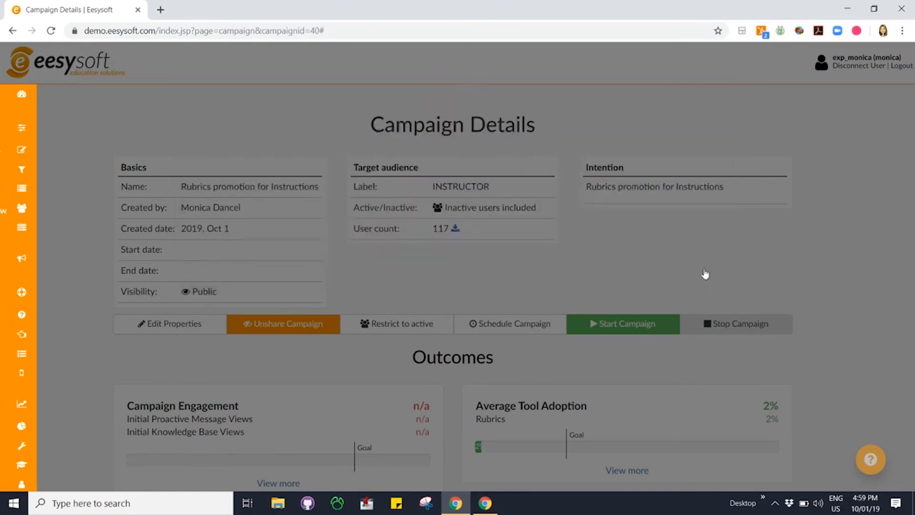
pyautogui.scroll(-4, 801, 372)
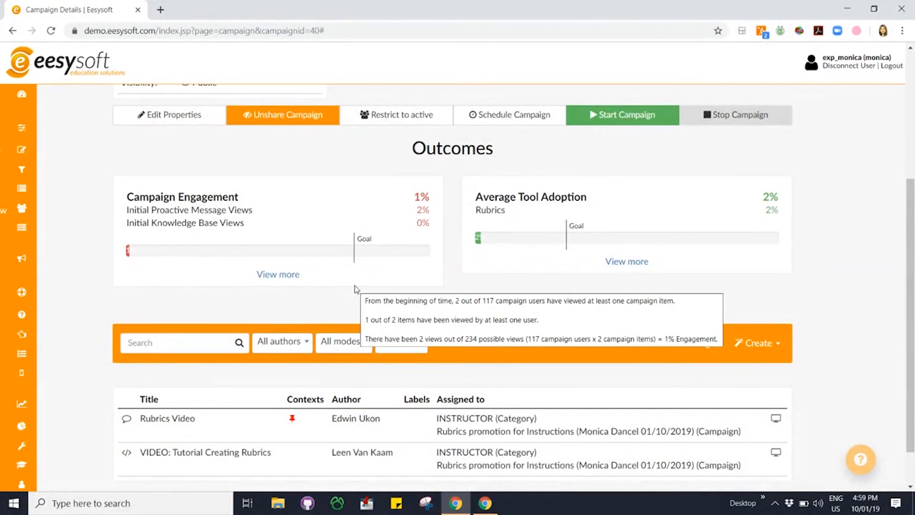
pyautogui.moveTo(426, 220)
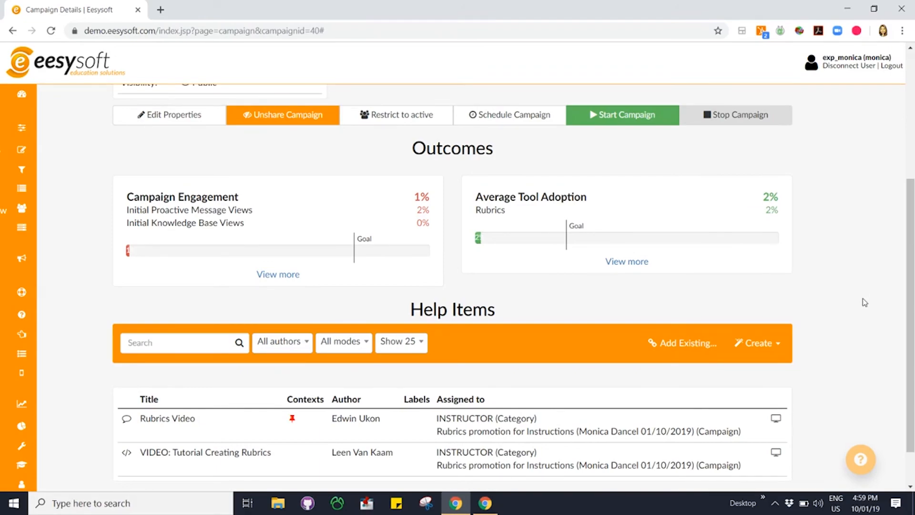
pyautogui.scroll(5, 864, 303)
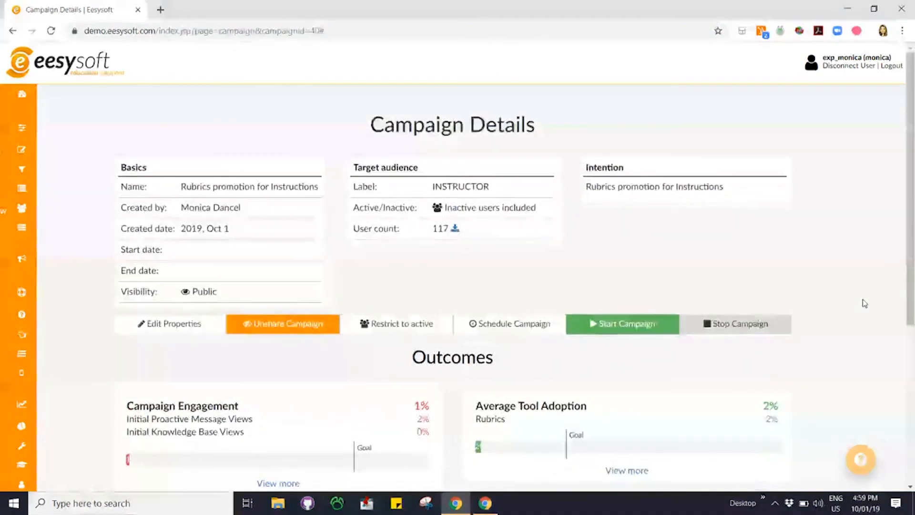